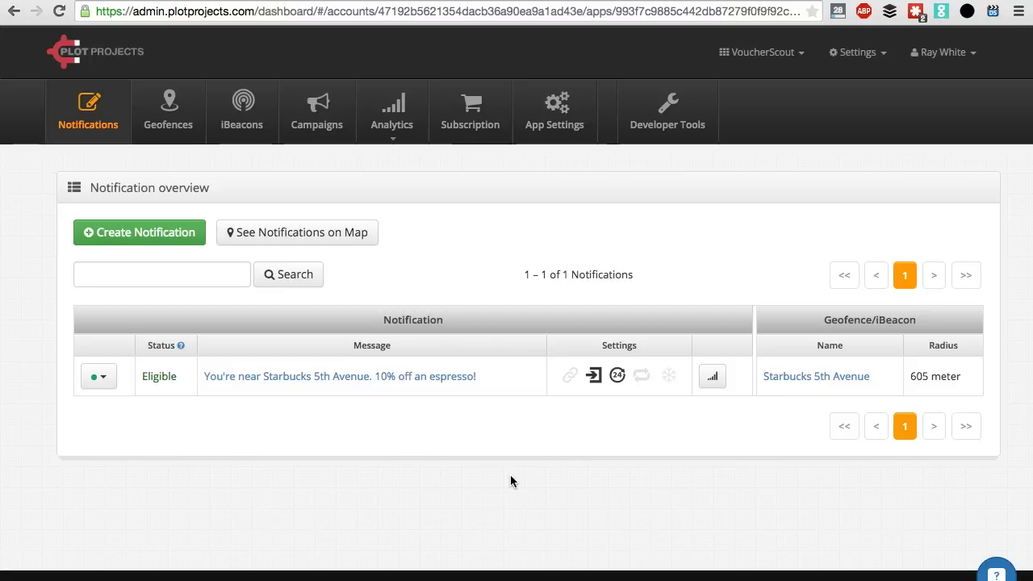
# Open the Starbucks 5th Avenue notification's details from the Notifications overview
pyautogui.click(282, 380)
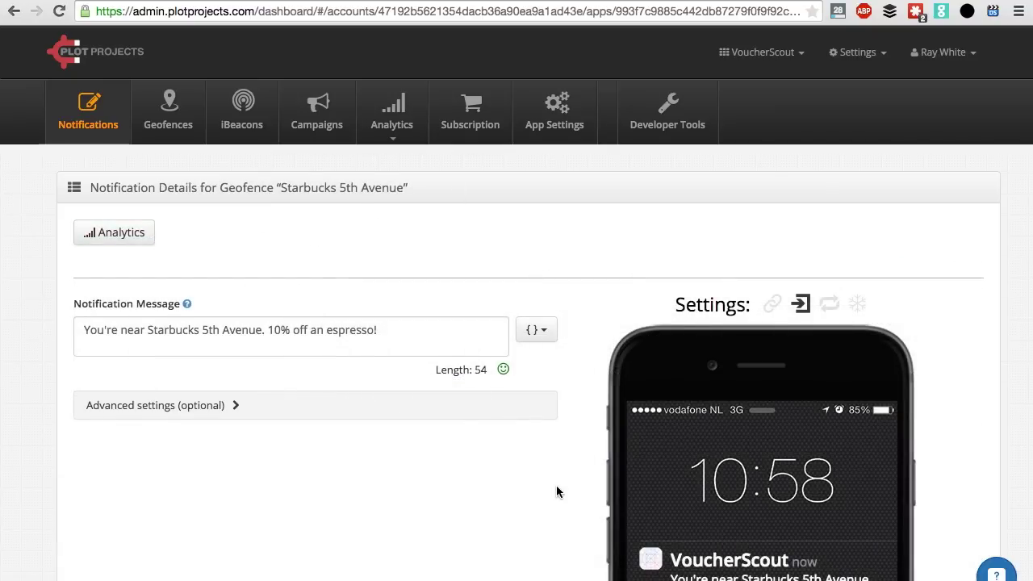
pyautogui.scroll(-1, 557, 491)
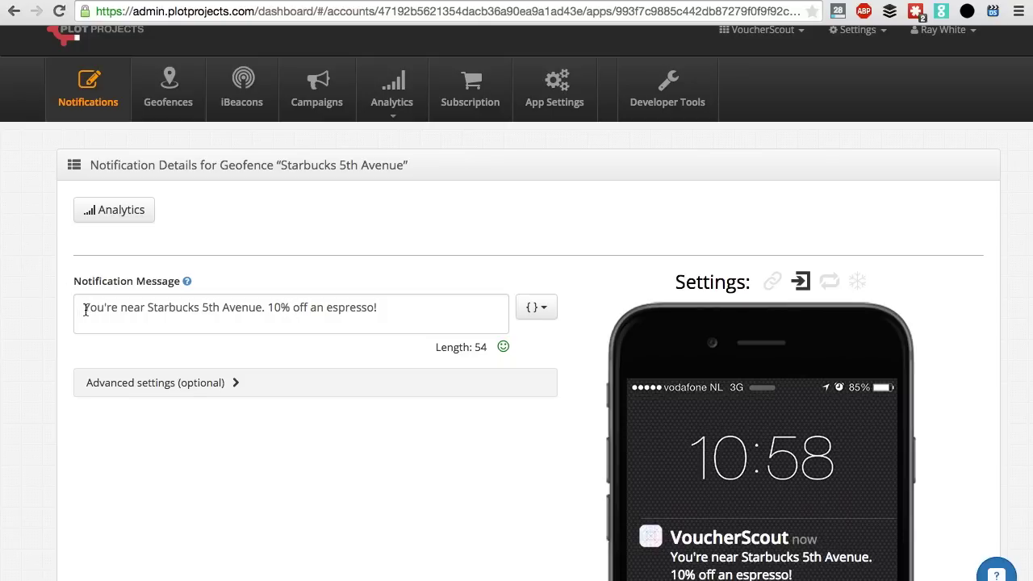
pyautogui.moveTo(84, 308); pyautogui.dragTo(262, 307)
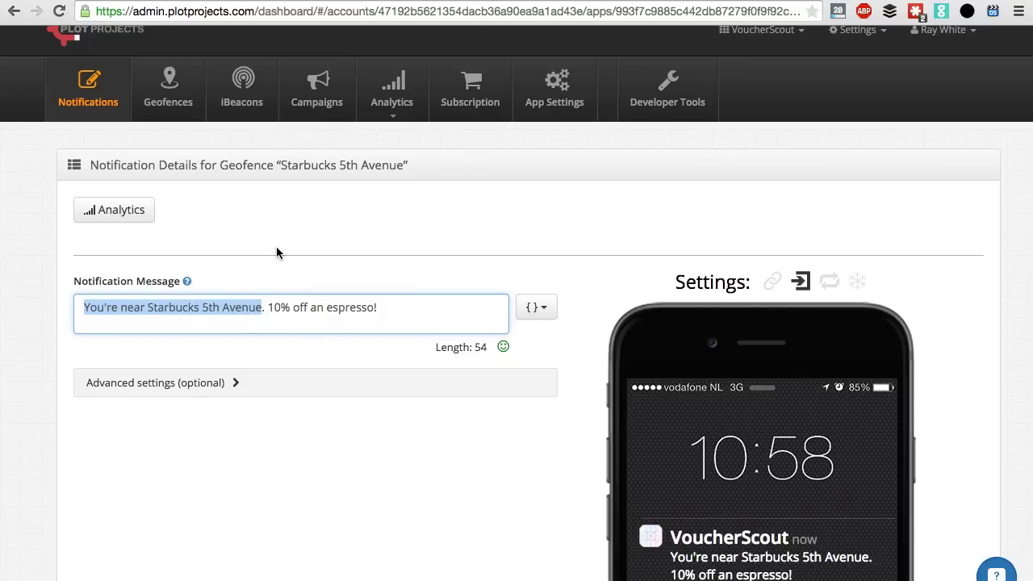
pyautogui.click(269, 308)
pyautogui.moveTo(269, 308); pyautogui.dragTo(392, 307)
pyautogui.click(586, 321)
# Expand Advanced settings (optional) and keep the trigger as 'On entering geofence or beacon region'
pyautogui.scroll(-3, 535, 429)
pyautogui.click(210, 272)
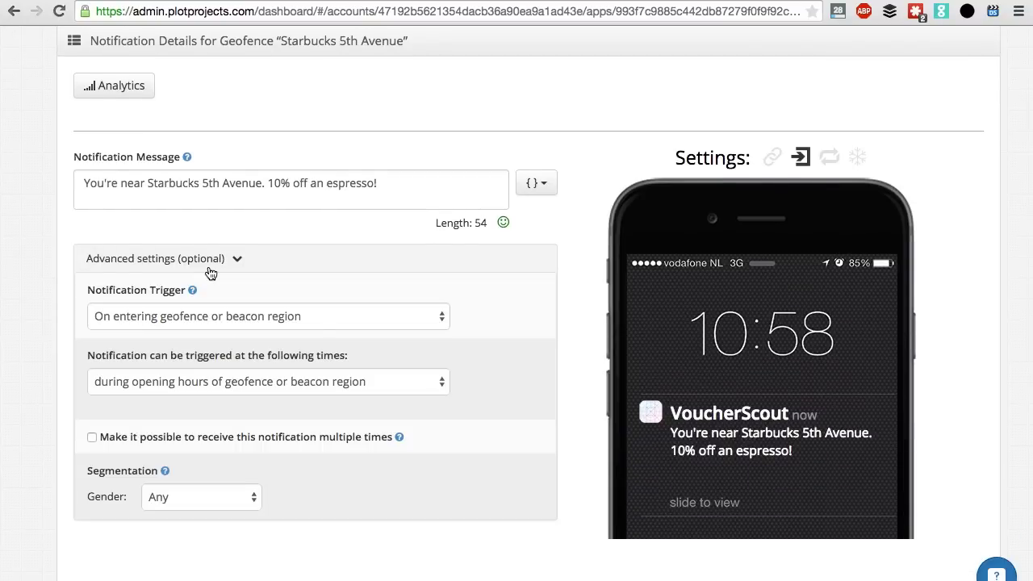
pyautogui.click(318, 322)
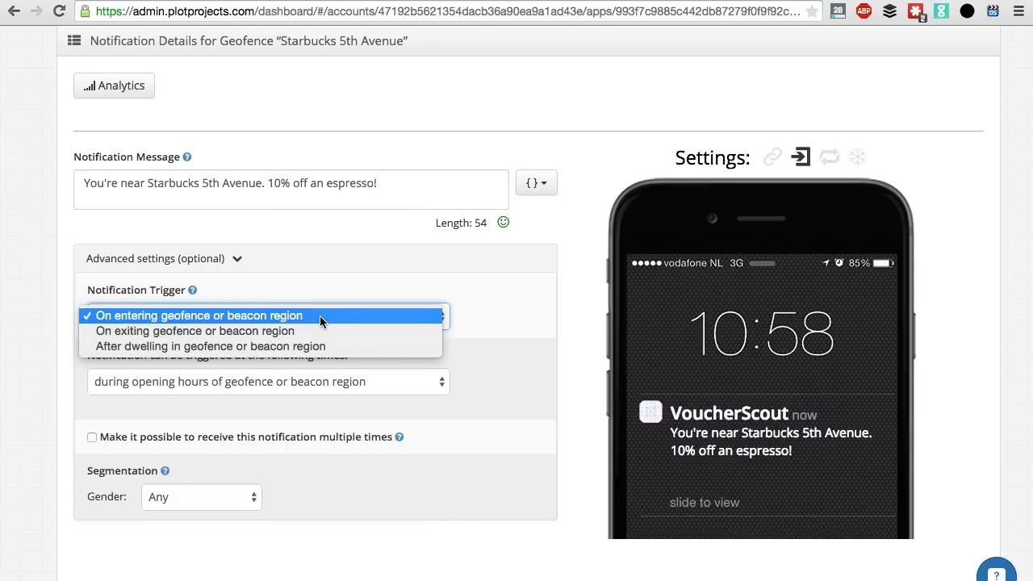
pyautogui.click(320, 317)
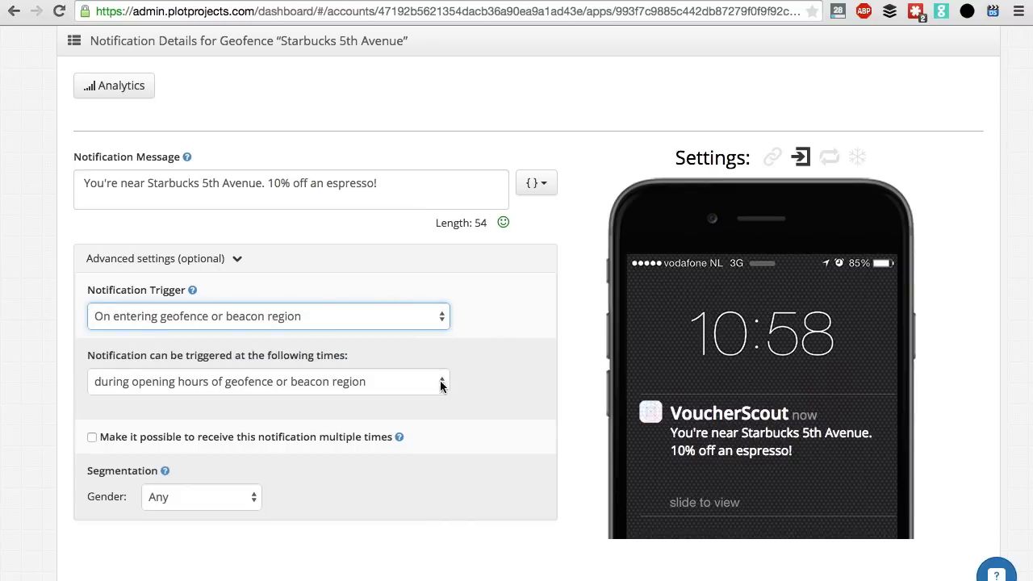
pyautogui.scroll(-2, 425, 377)
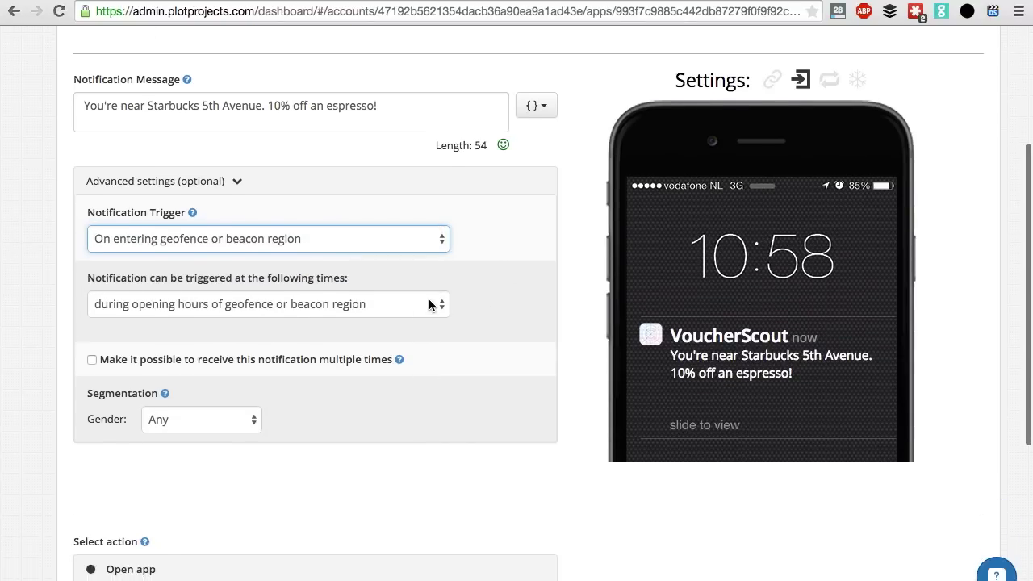
pyautogui.click(430, 304)
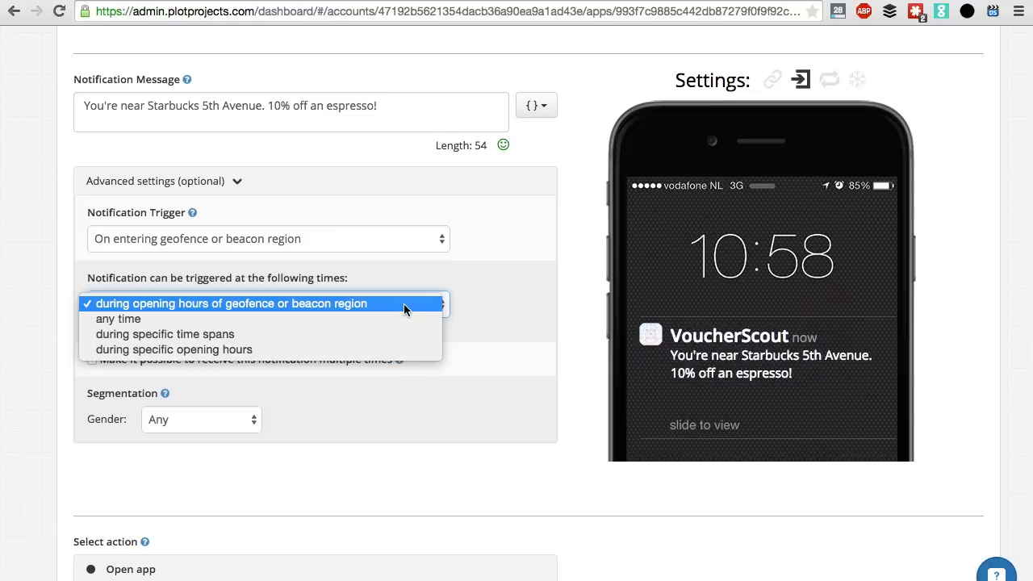
# Keep the trigger times set to 'during opening hours of geofence or beacon region'
pyautogui.click(404, 304)
pyautogui.scroll(-2, 526, 368)
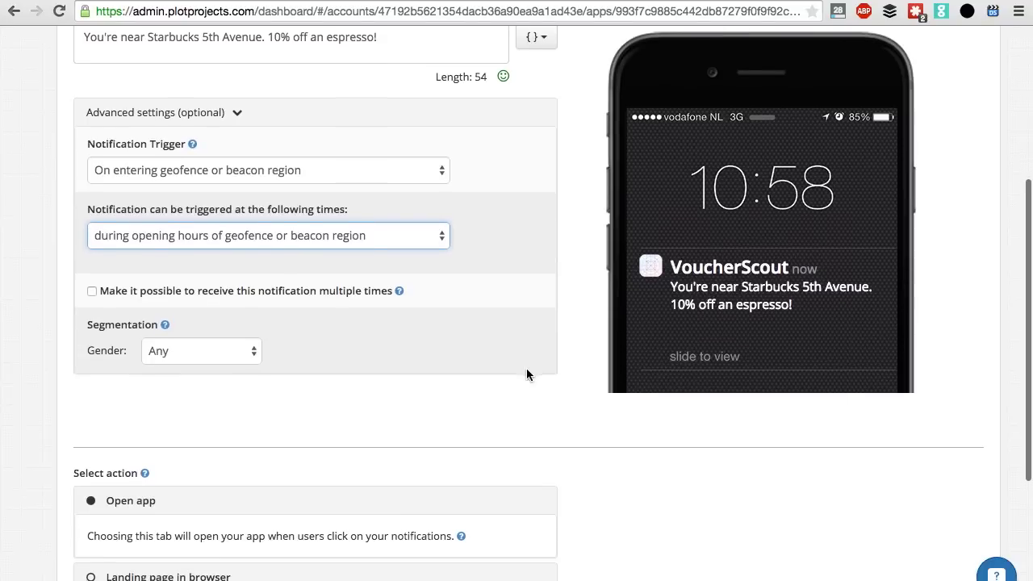
# Enable receiving the notification multiple times with a 1-week minimum resend, keeping Gender as Any
pyautogui.click(92, 292)
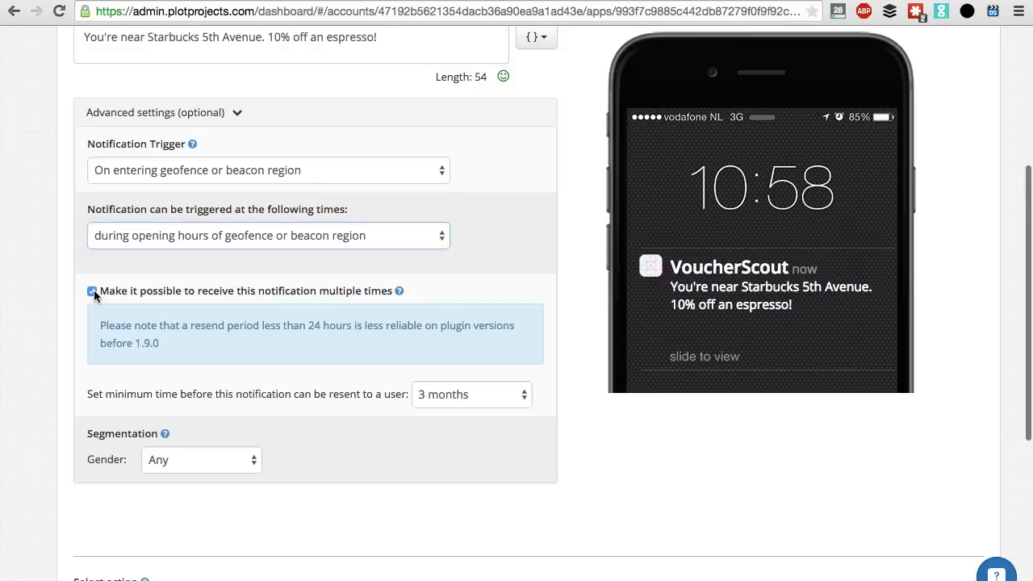
pyautogui.click(476, 401)
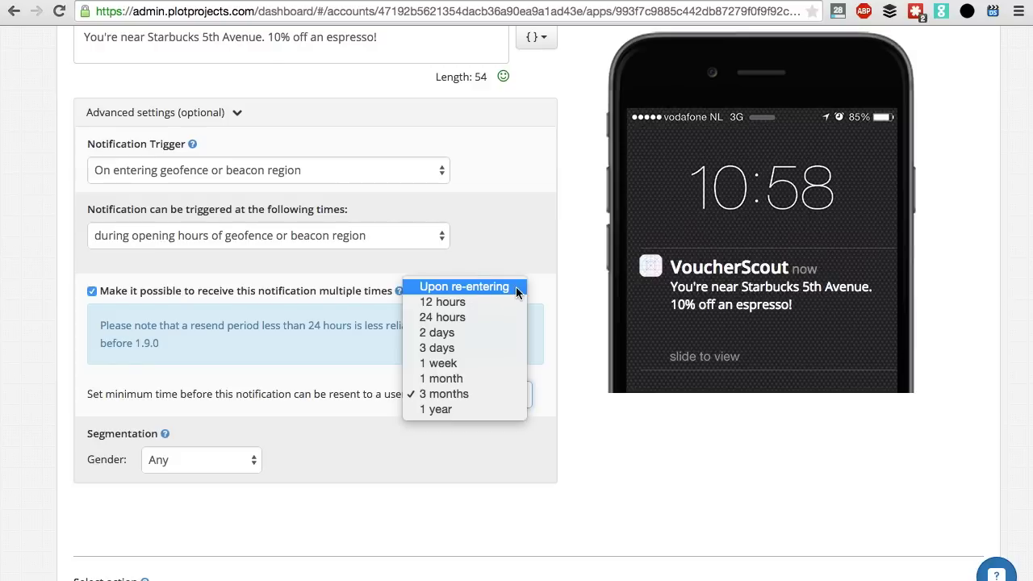
pyautogui.click(493, 364)
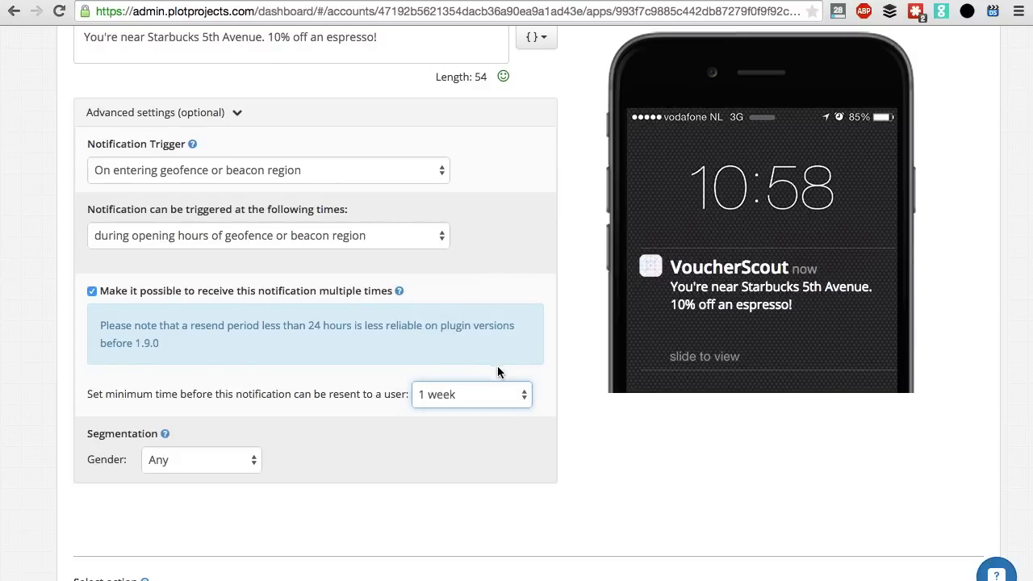
pyautogui.scroll(-5, 547, 442)
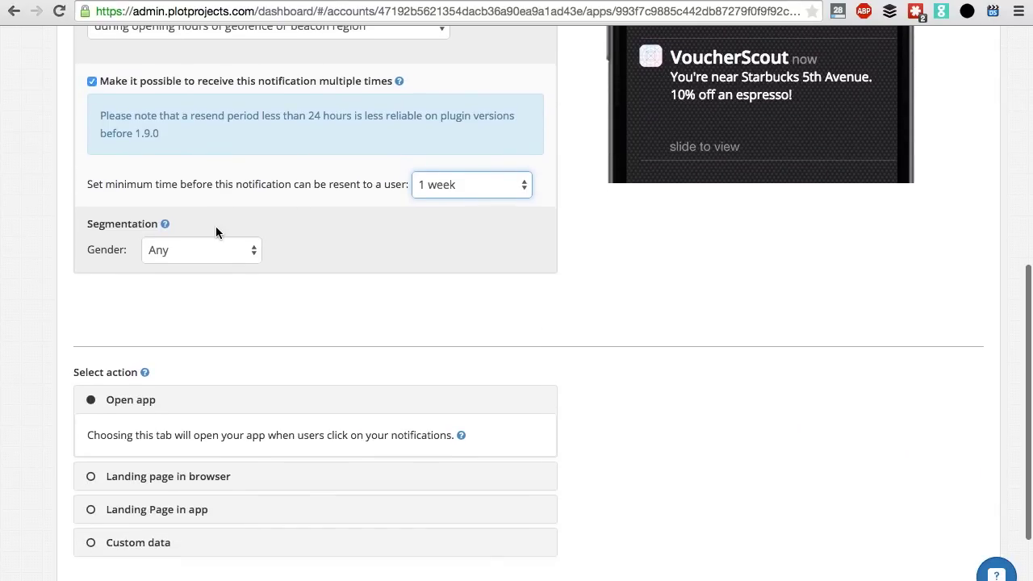
pyautogui.click(218, 250)
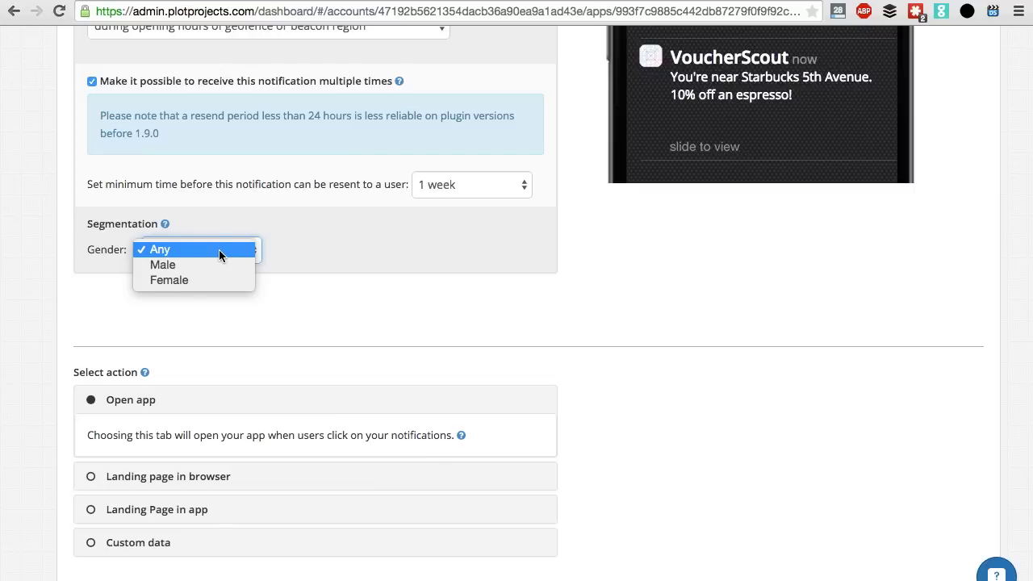
pyautogui.click(219, 249)
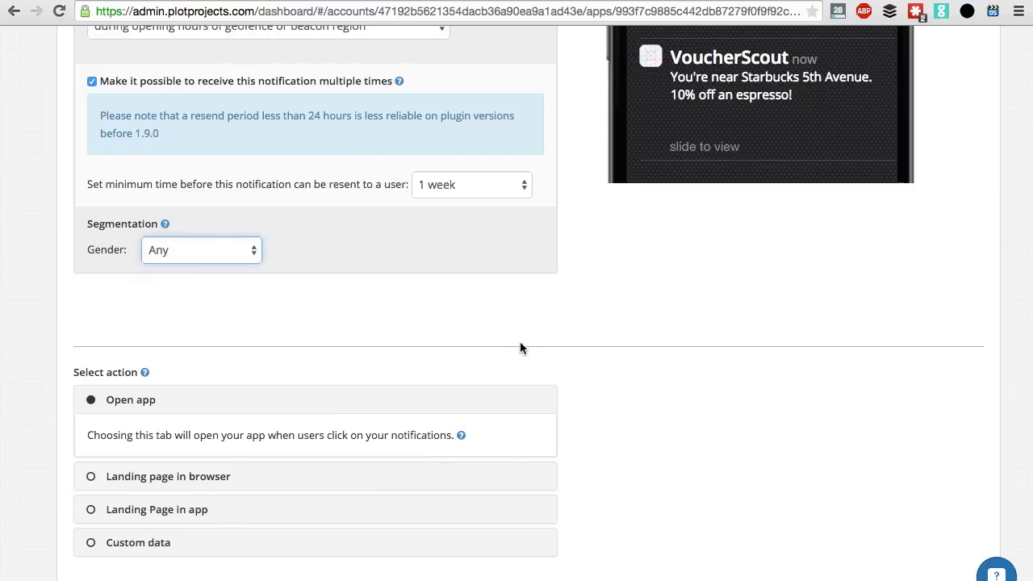
# Select 'Landing Page in app' as the click action and focus its URL field
pyautogui.scroll(-3, 520, 347)
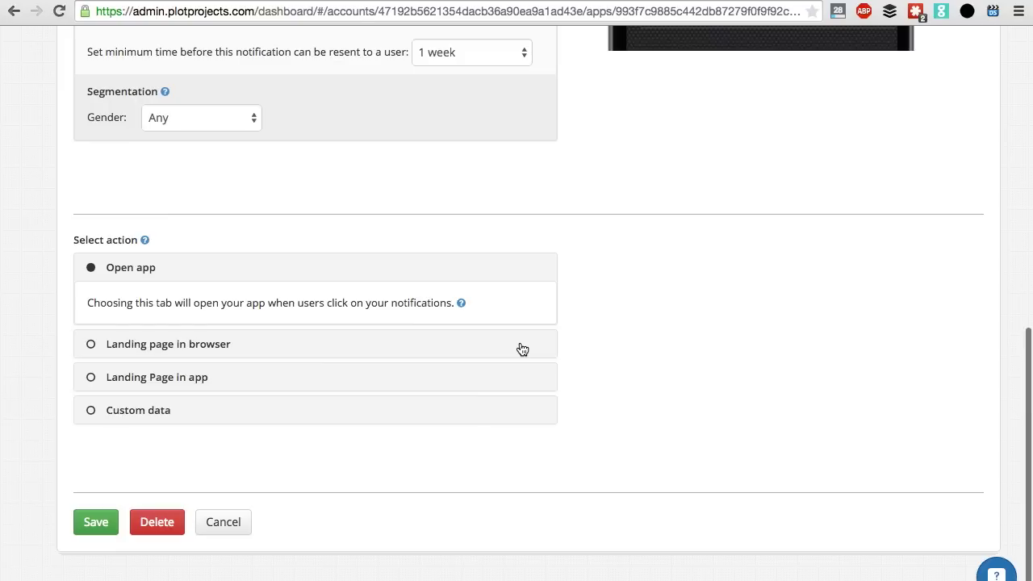
pyautogui.scroll(-1, 522, 348)
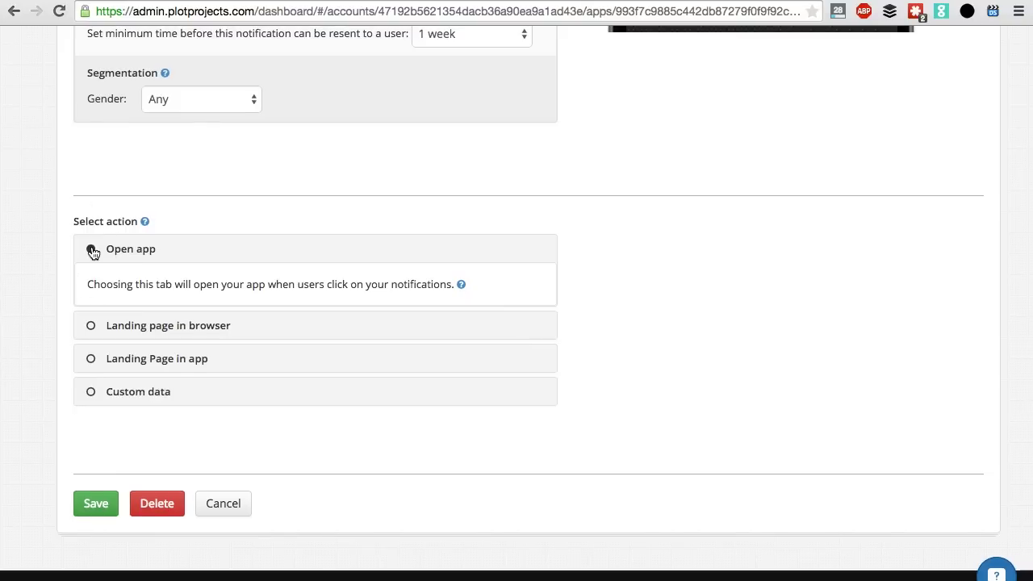
pyautogui.click(91, 360)
pyautogui.scroll(-2, 665, 428)
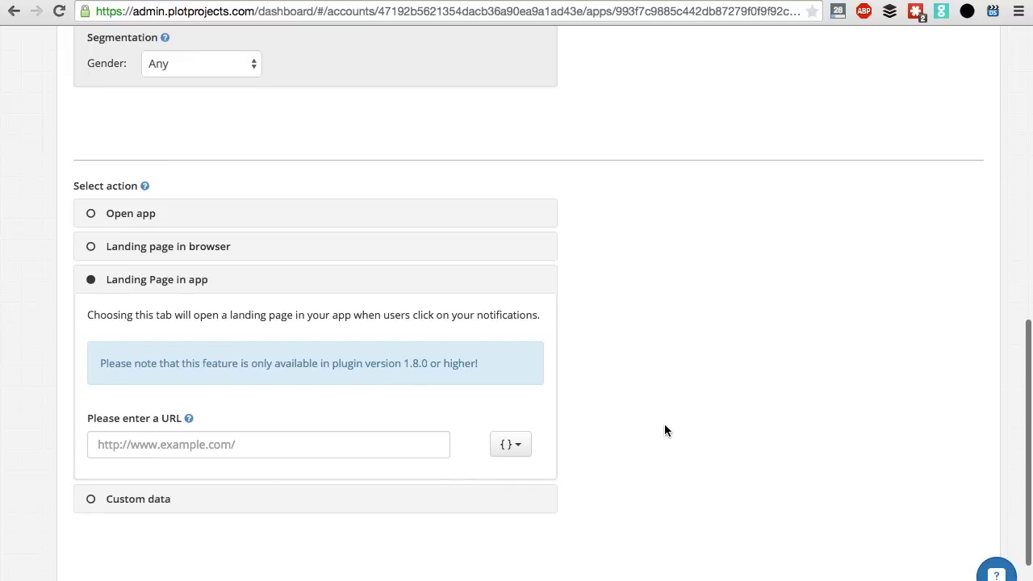
pyautogui.click(328, 441)
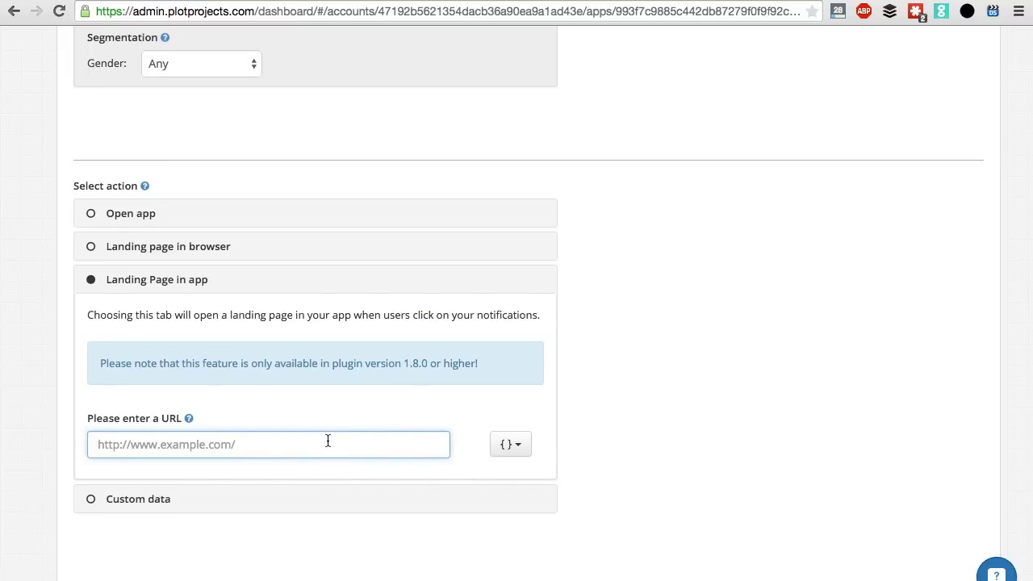
# Switch the click action to Custom data and focus the empty custom data field
pyautogui.scroll(-1, 297, 458)
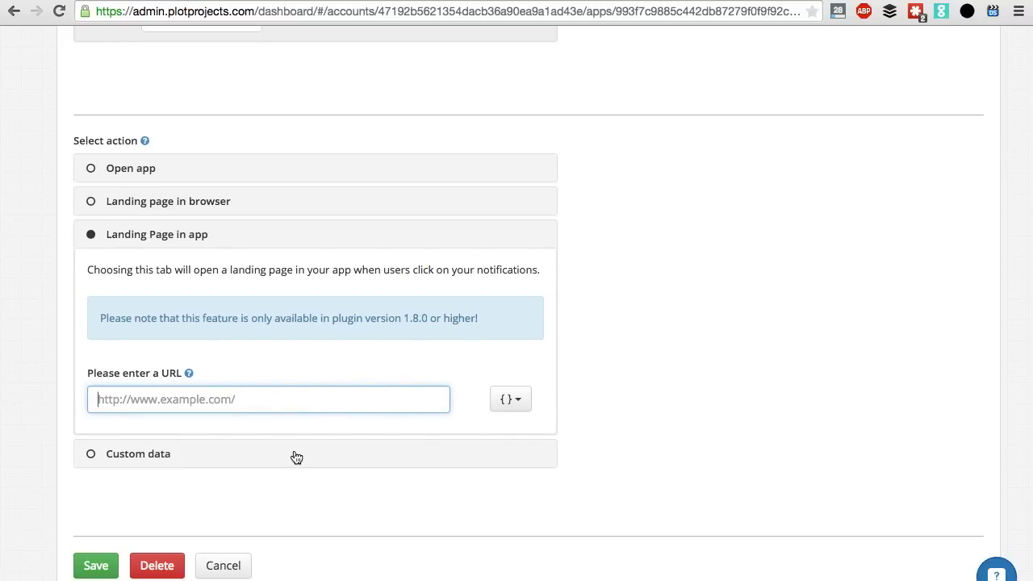
pyautogui.click(296, 456)
pyautogui.scroll(-4, 436, 355)
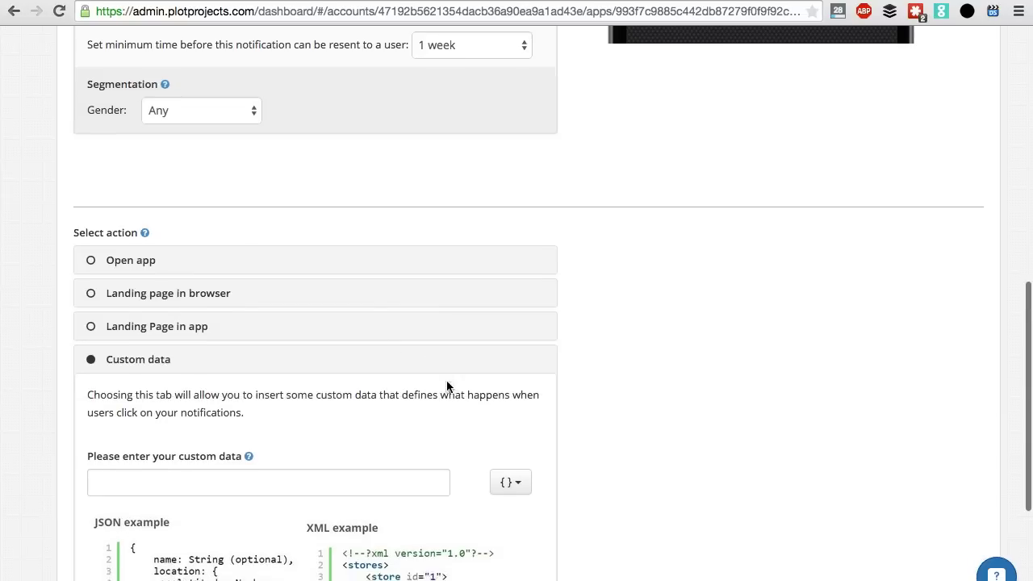
pyautogui.scroll(-2, 447, 387)
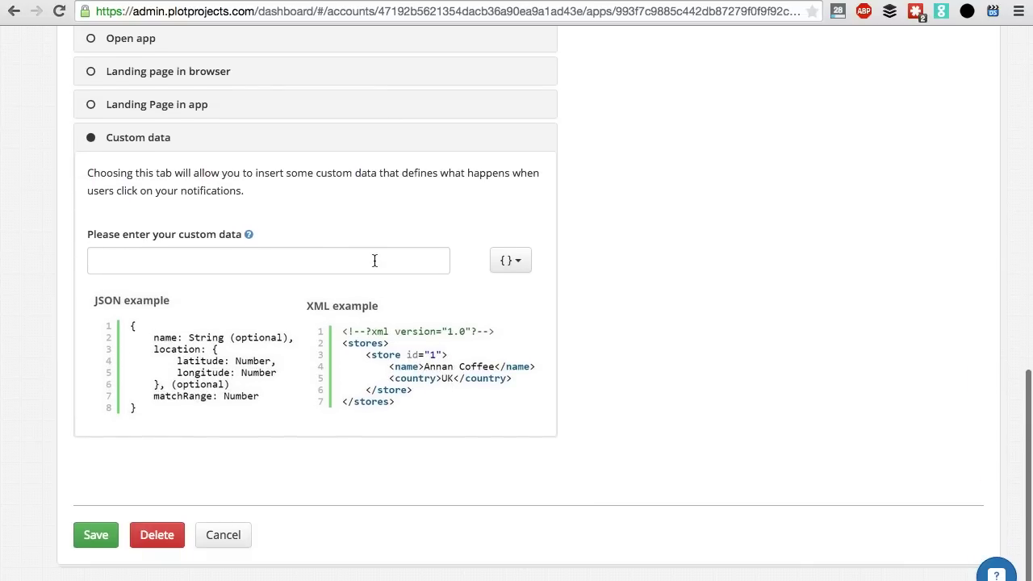
pyautogui.click(375, 268)
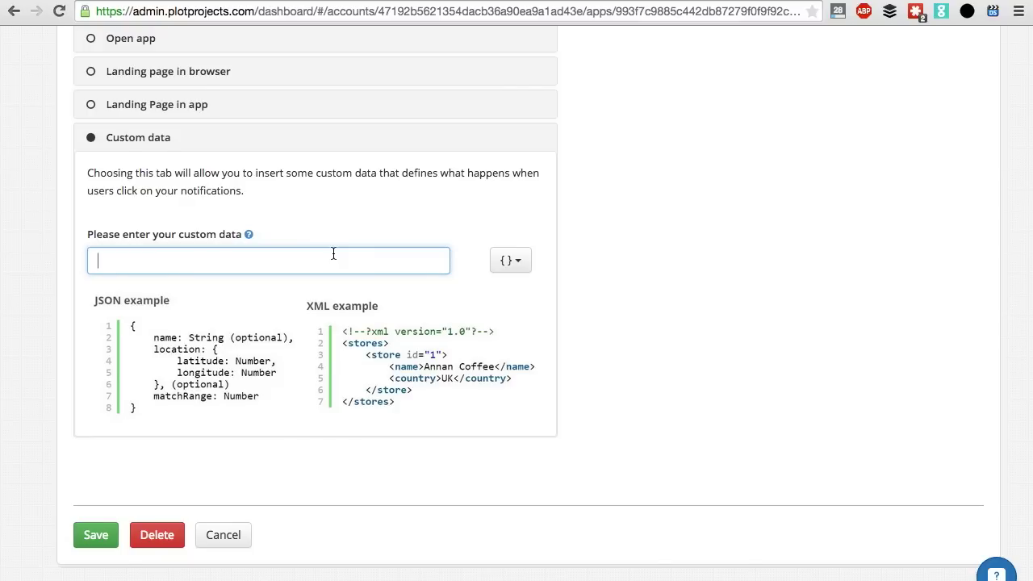
# Set the click action to 'Landing page in browser' with the Google Maps URL pasted in
pyautogui.click(278, 141)
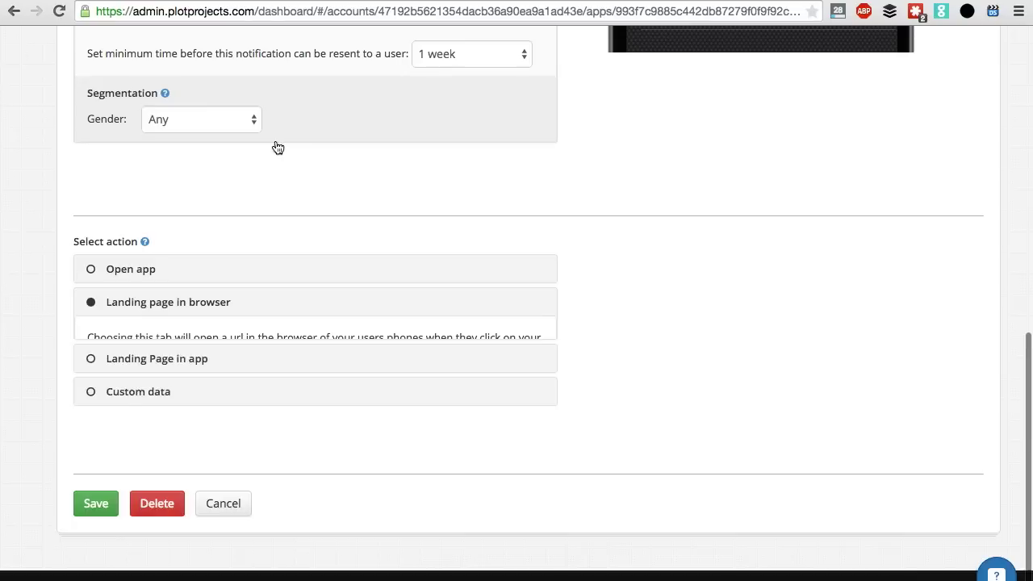
pyautogui.scroll(-1, 444, 265)
pyautogui.click(372, 403)
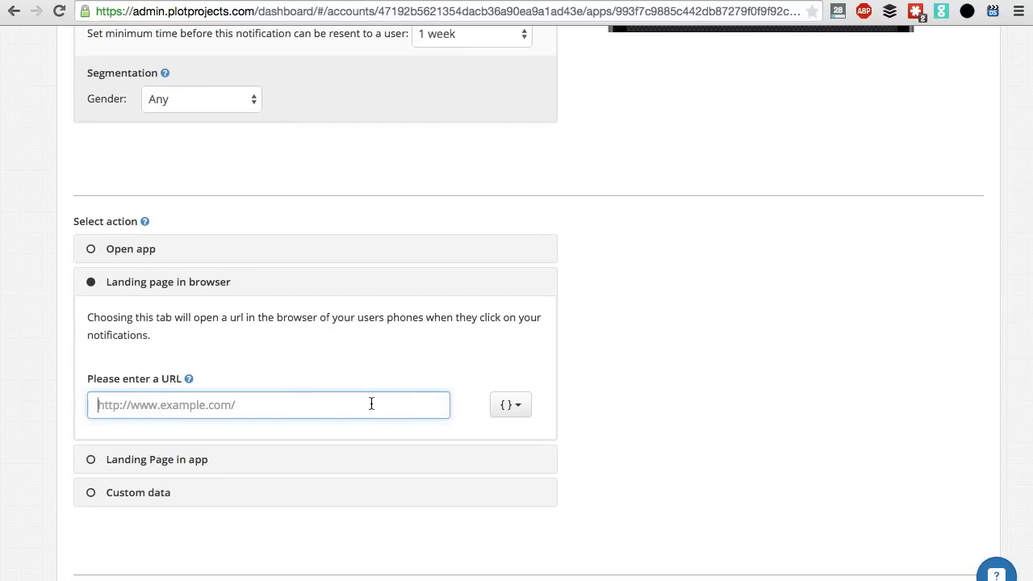
pyautogui.press('super+v')
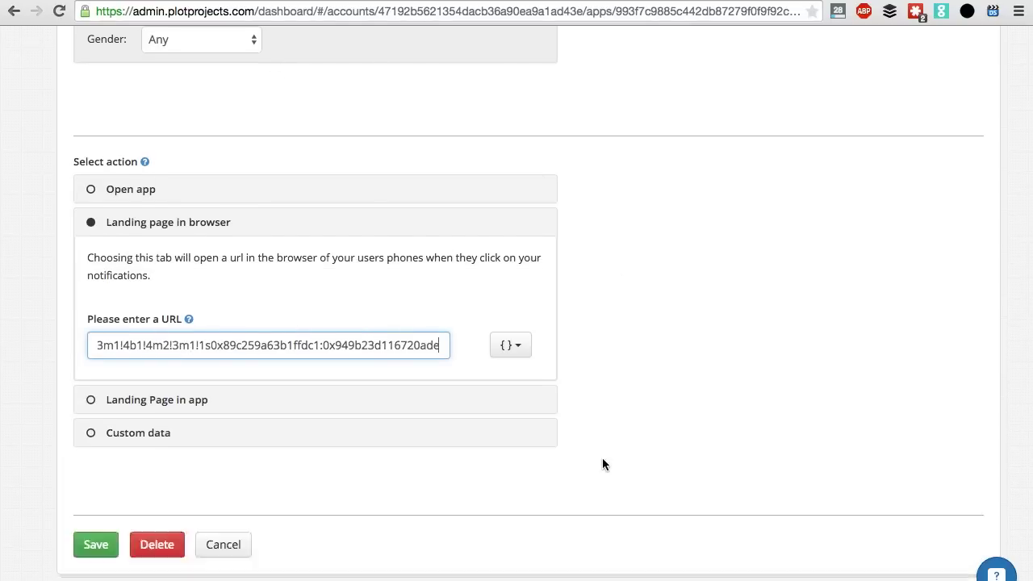